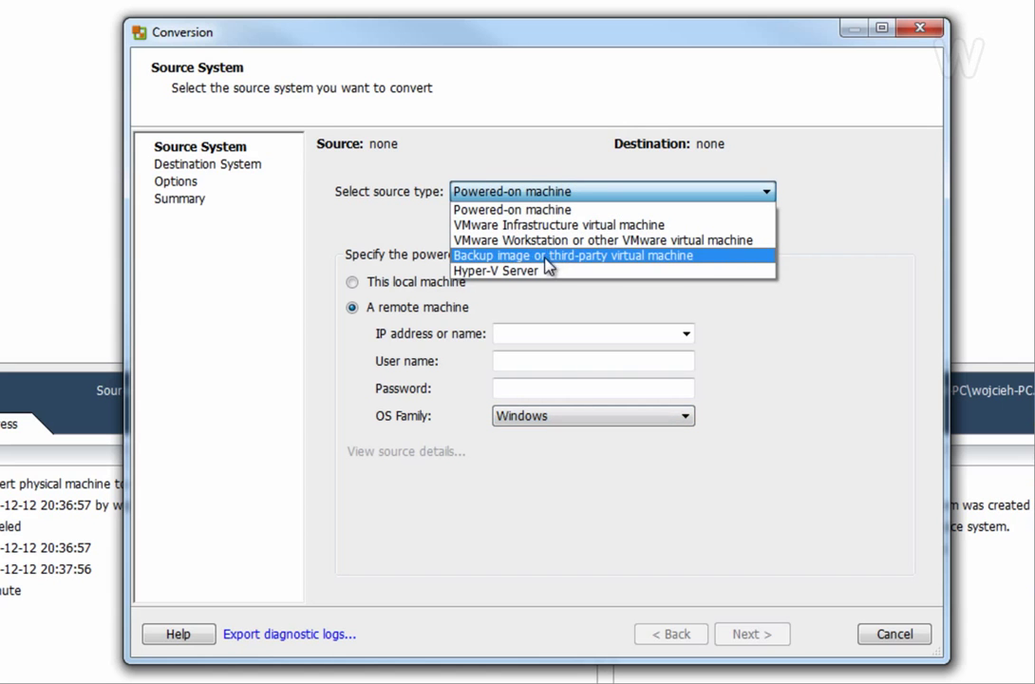
Choose this local machine as the powered-on source and continue to the destination settings.
click(352, 284)
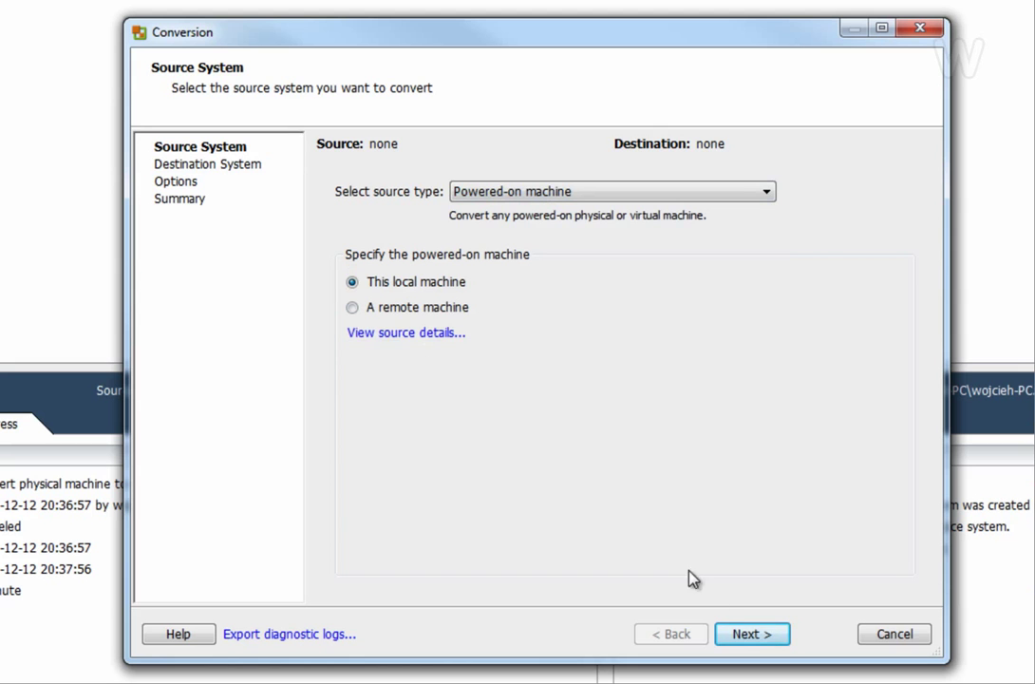
click(748, 636)
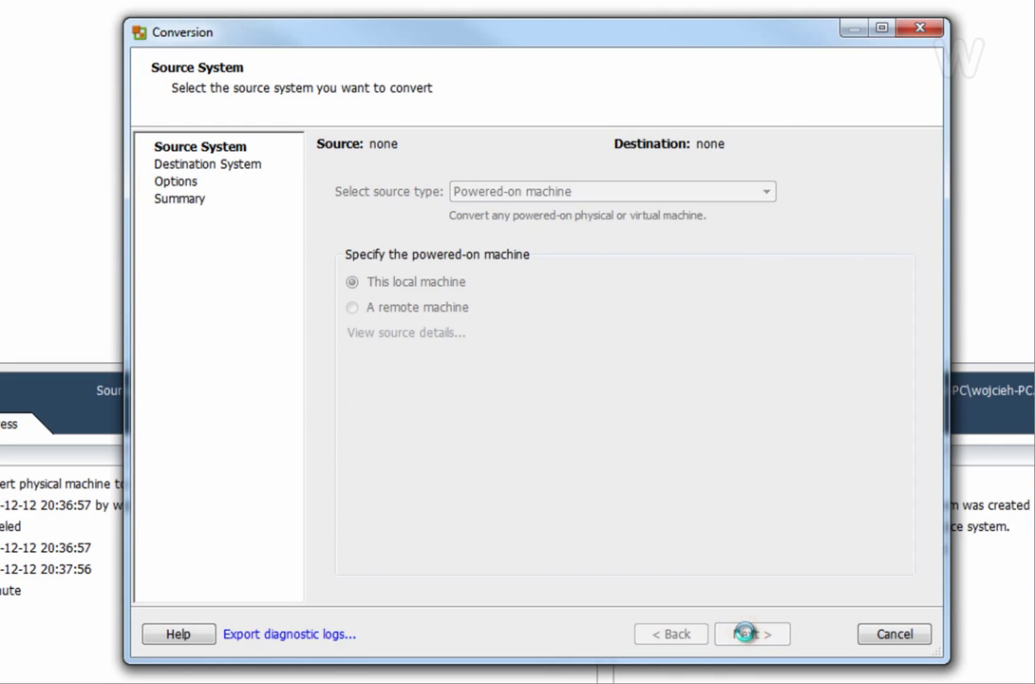
Review the destination types and VMware products, set the virtual machine location to D:\Virtual Machines, and continue to the conversion options.
click(642, 183)
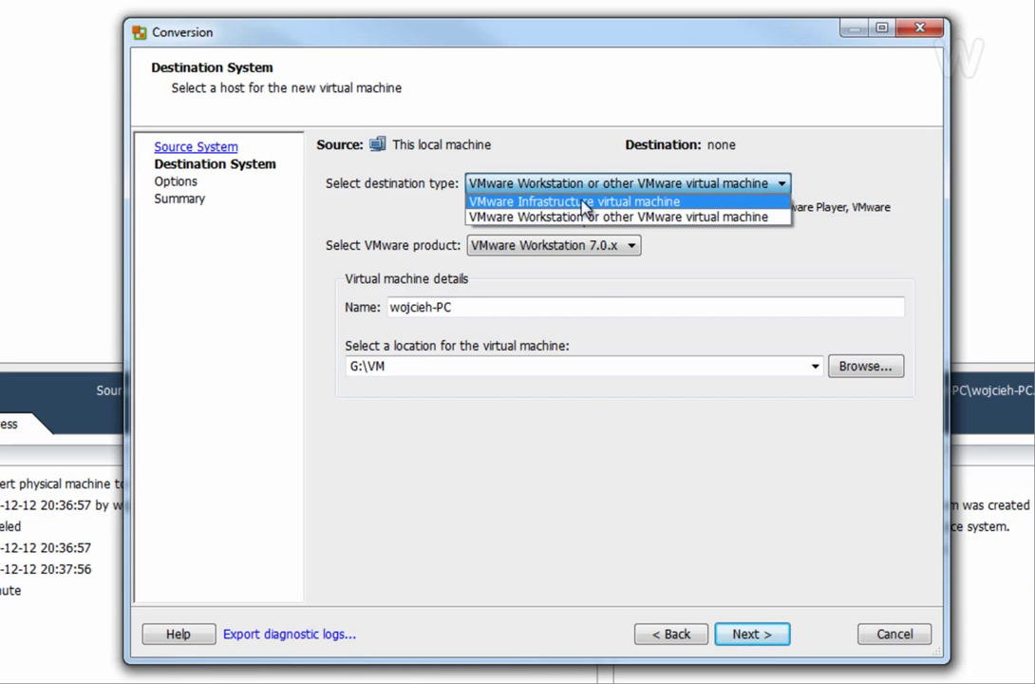
click(634, 246)
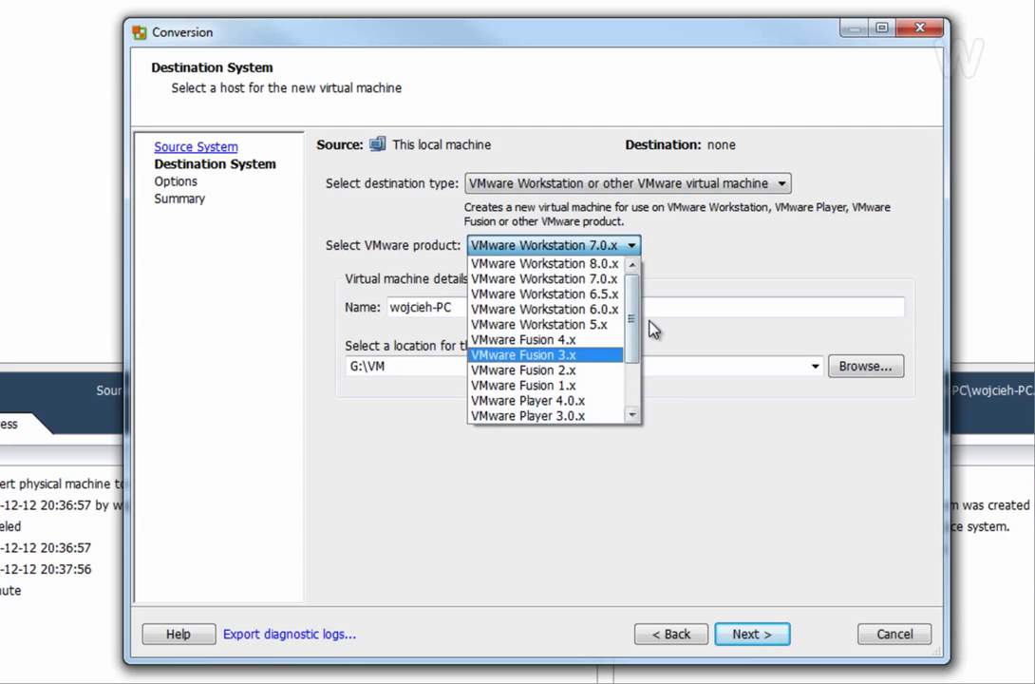
drag(633, 323, 635, 377)
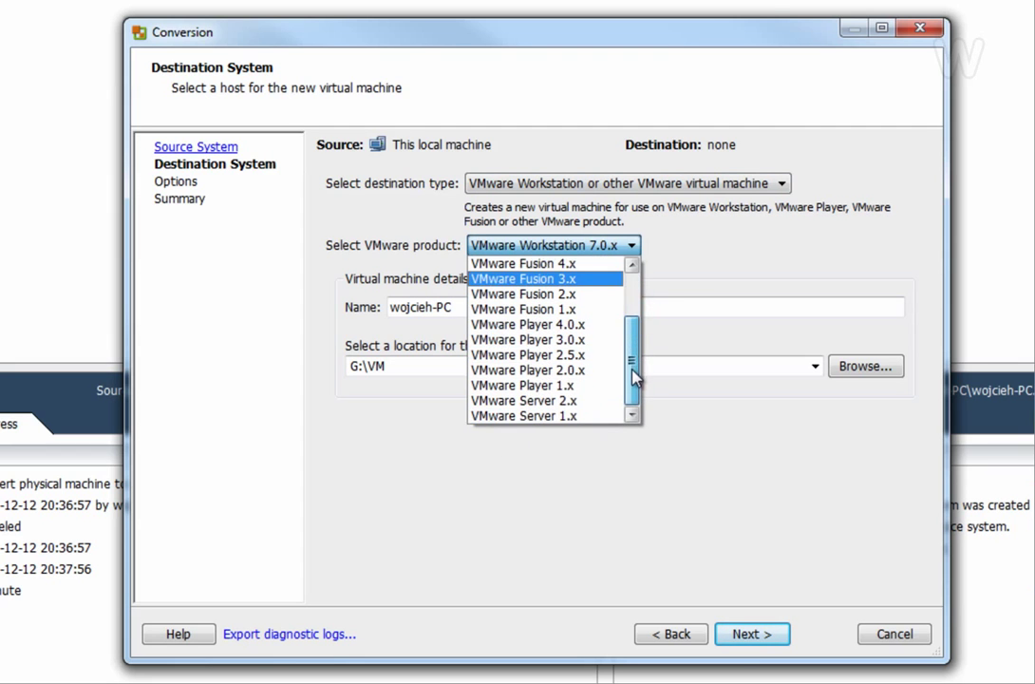
click(406, 455)
click(439, 364)
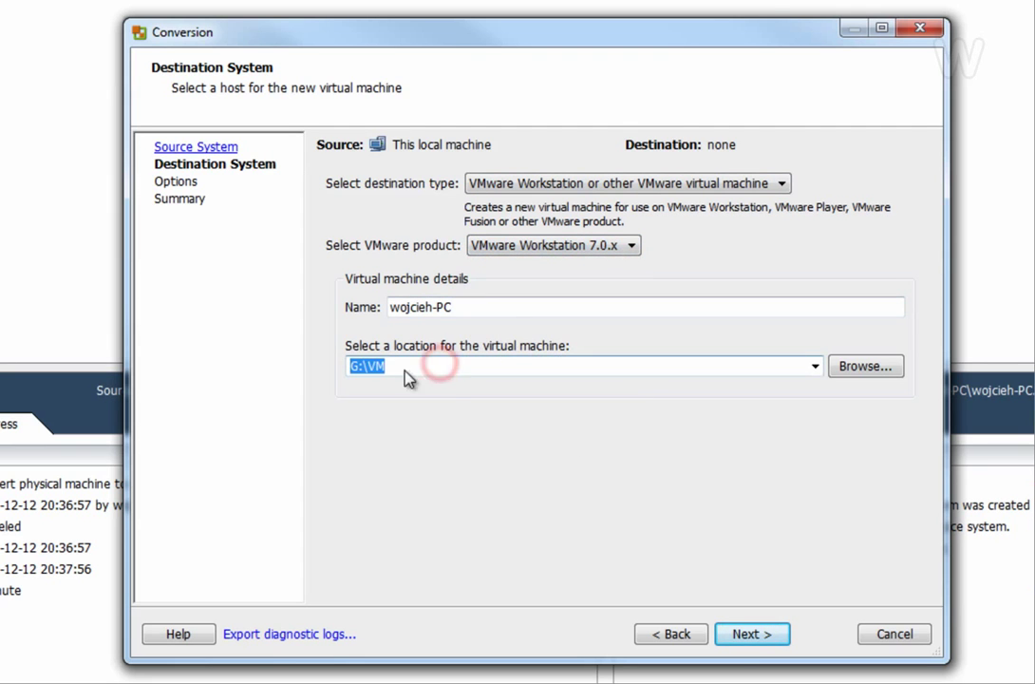
text(D:\Virtual Machines)
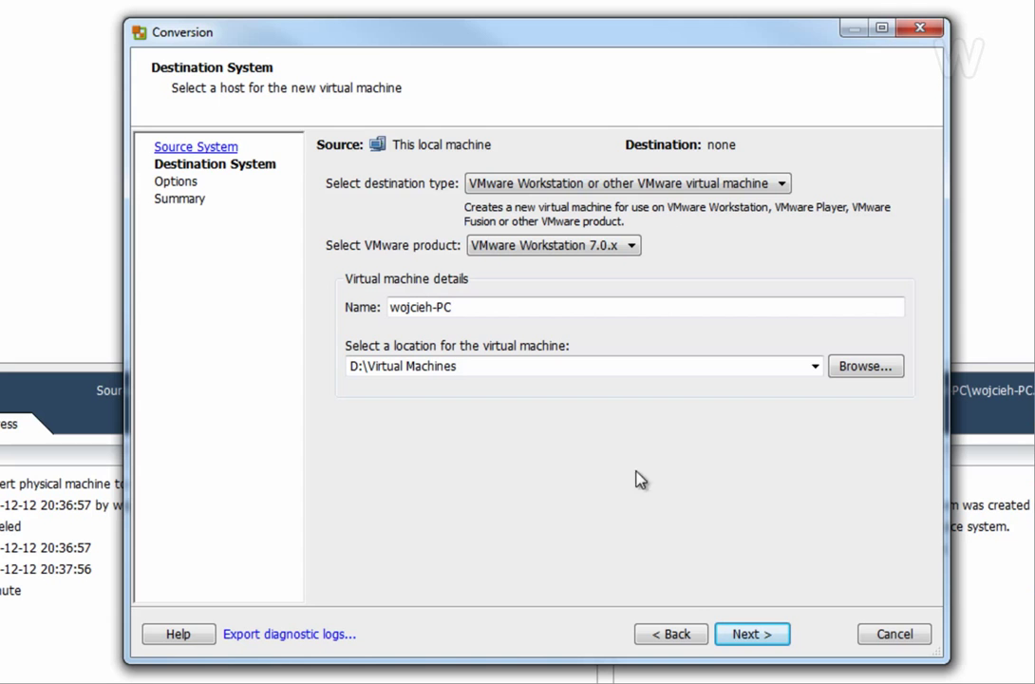
click(748, 634)
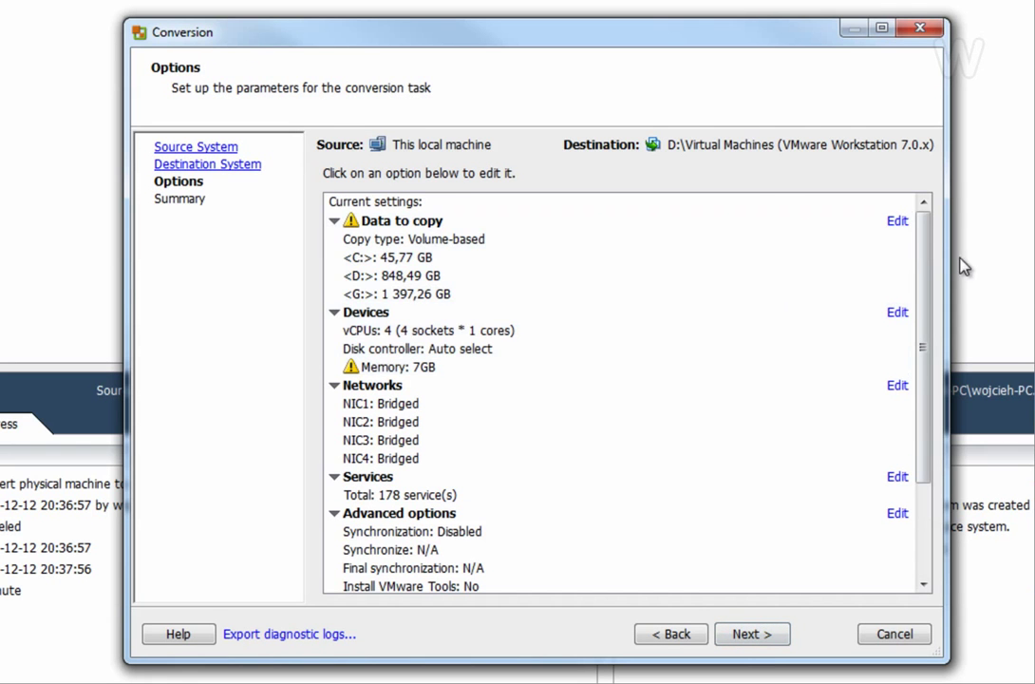
Edit the data to copy, exclude source volumes D: and G:, and accept the warning about omitting an active volume.
mouse_move(928, 243)
mouse_down()
mouse_move(938, 328)
mouse_move(947, 237)
mouse_up()
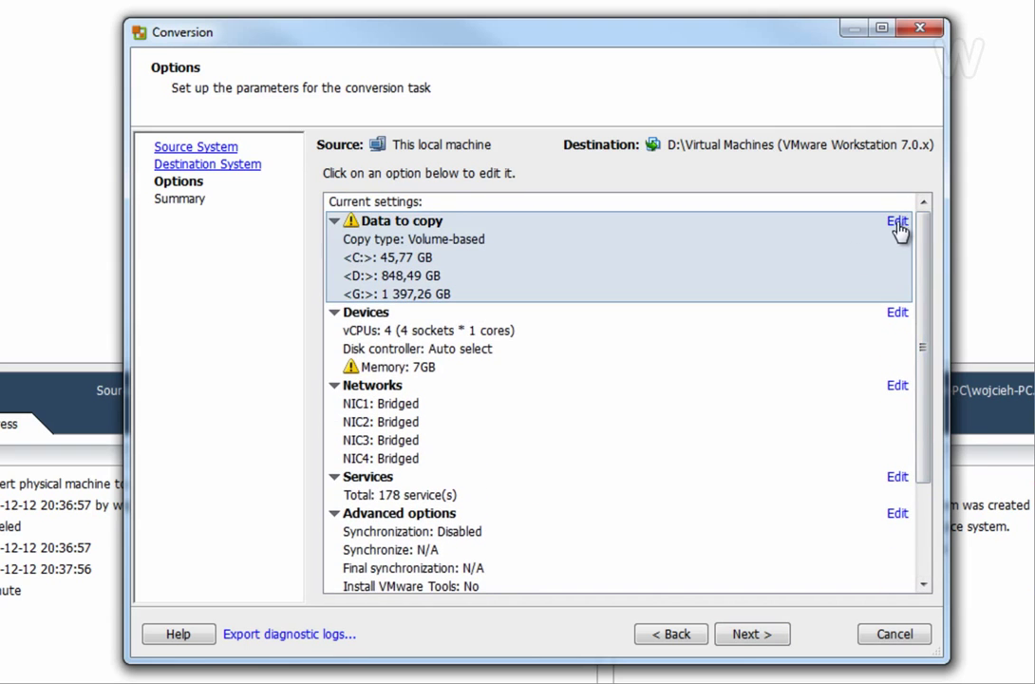
click(898, 224)
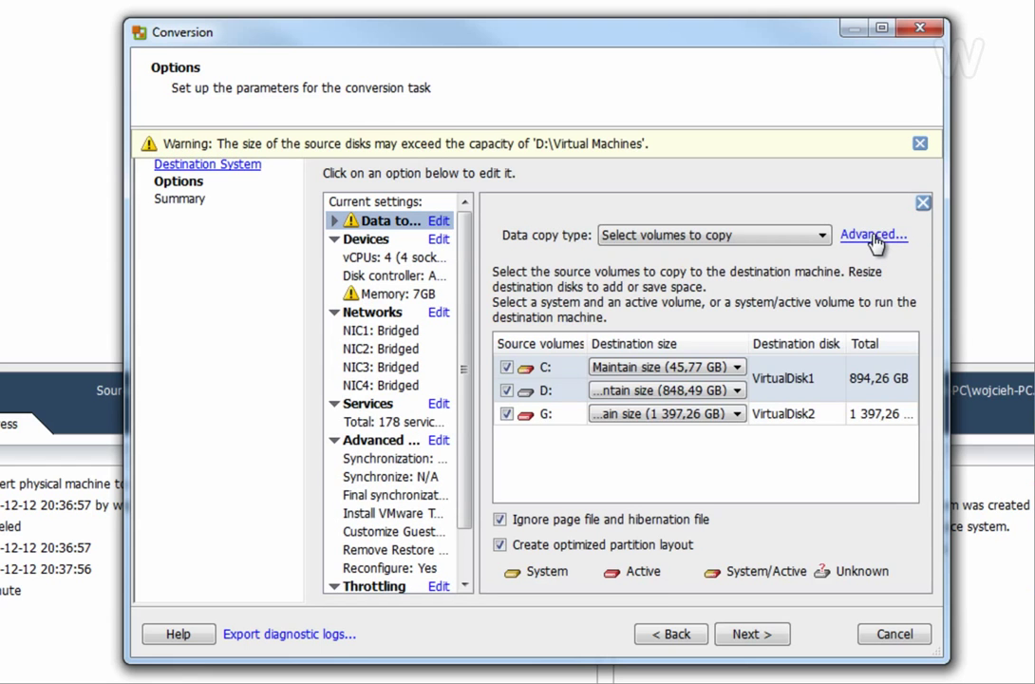
click(507, 390)
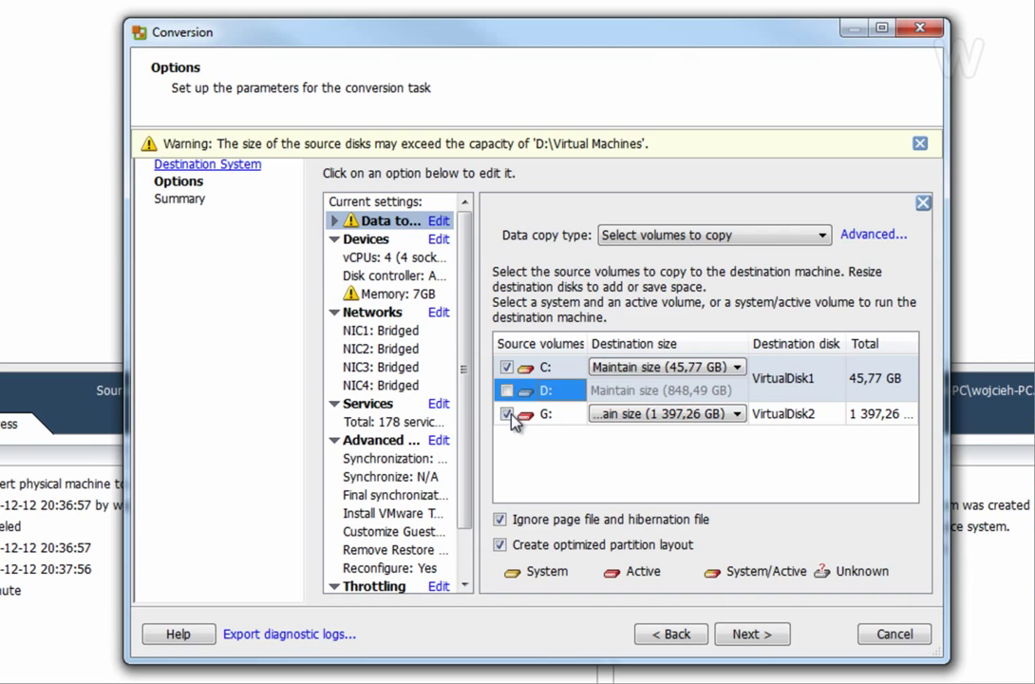
click(508, 415)
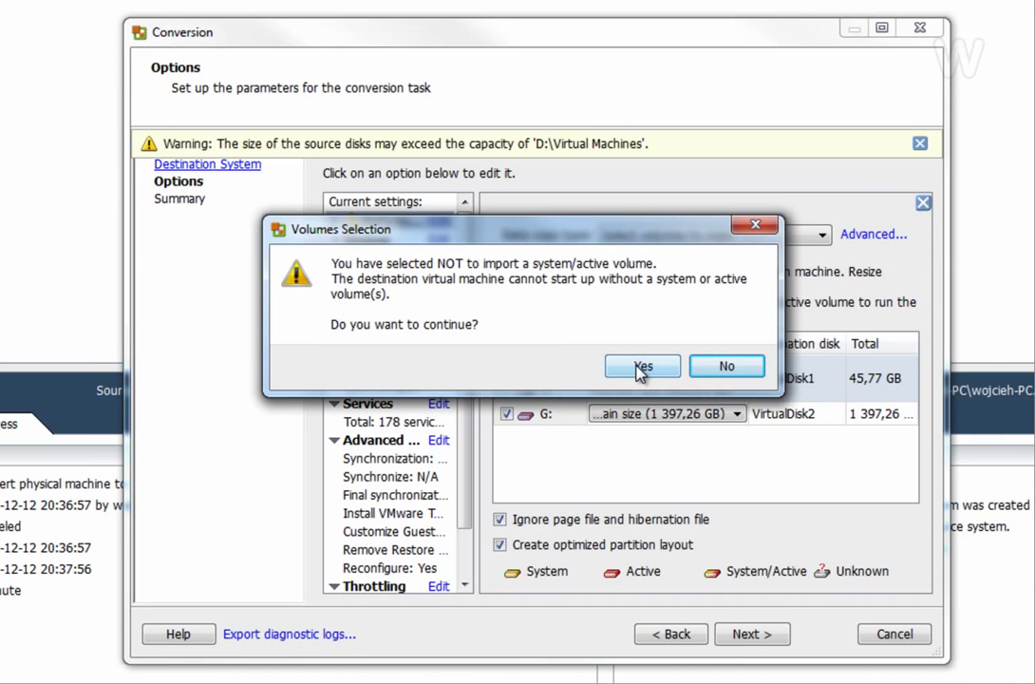
drag(638, 242, 702, 70)
click(714, 195)
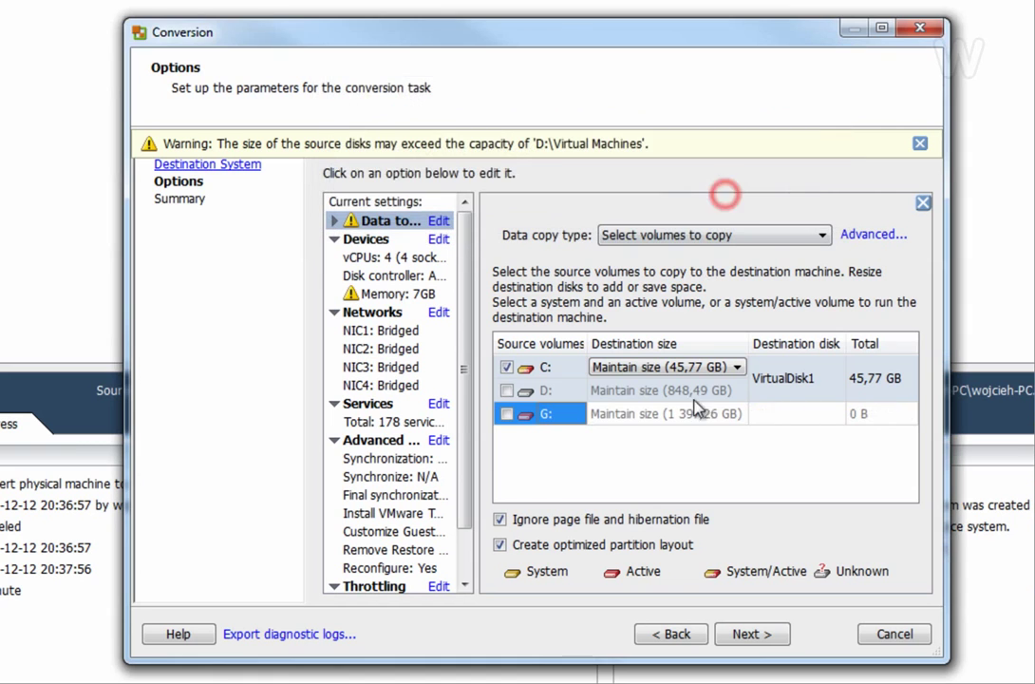
Check the destination size choices for volume C: and examine its used and total space in the advanced copy view.
click(735, 367)
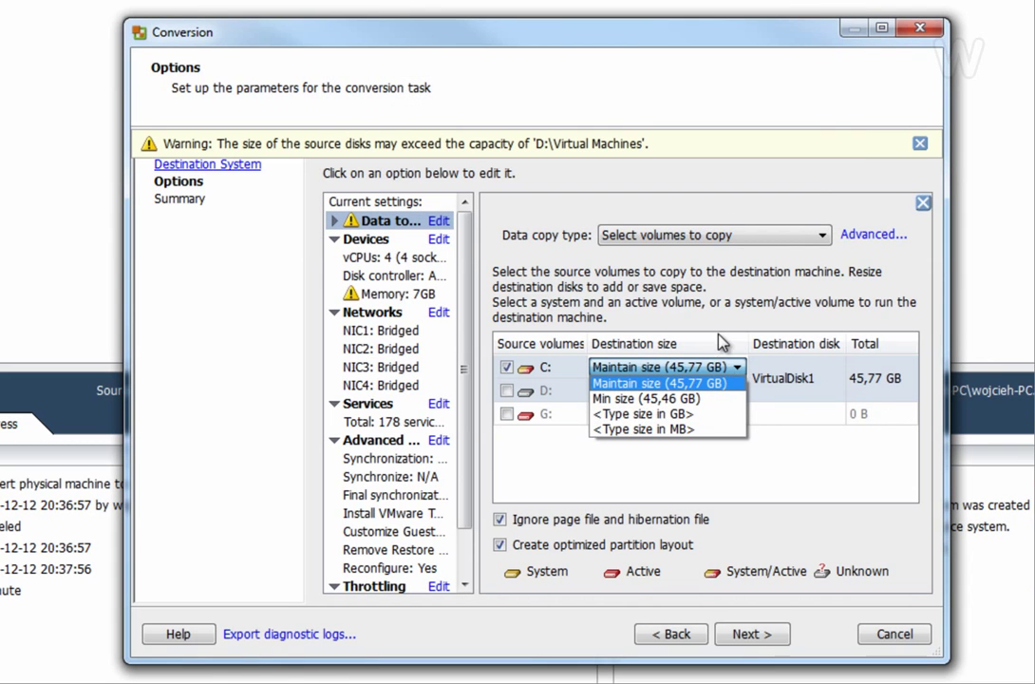
click(881, 234)
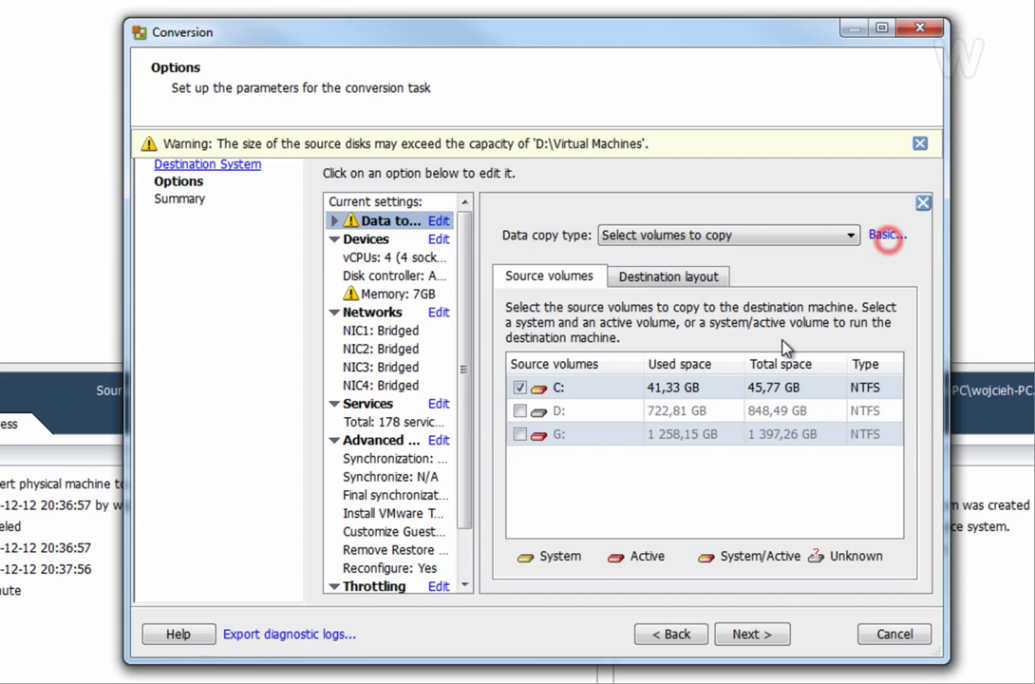
click(670, 387)
click(764, 387)
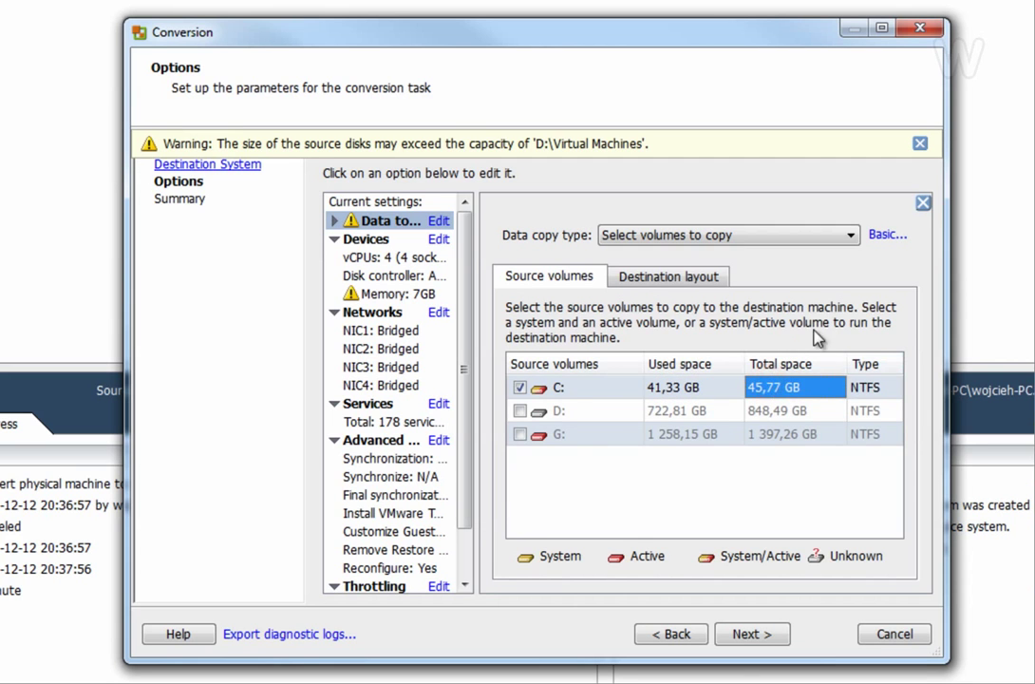
Examine the destination layout's disk allocation types and volume C: size choices, and return to the source volumes.
click(705, 277)
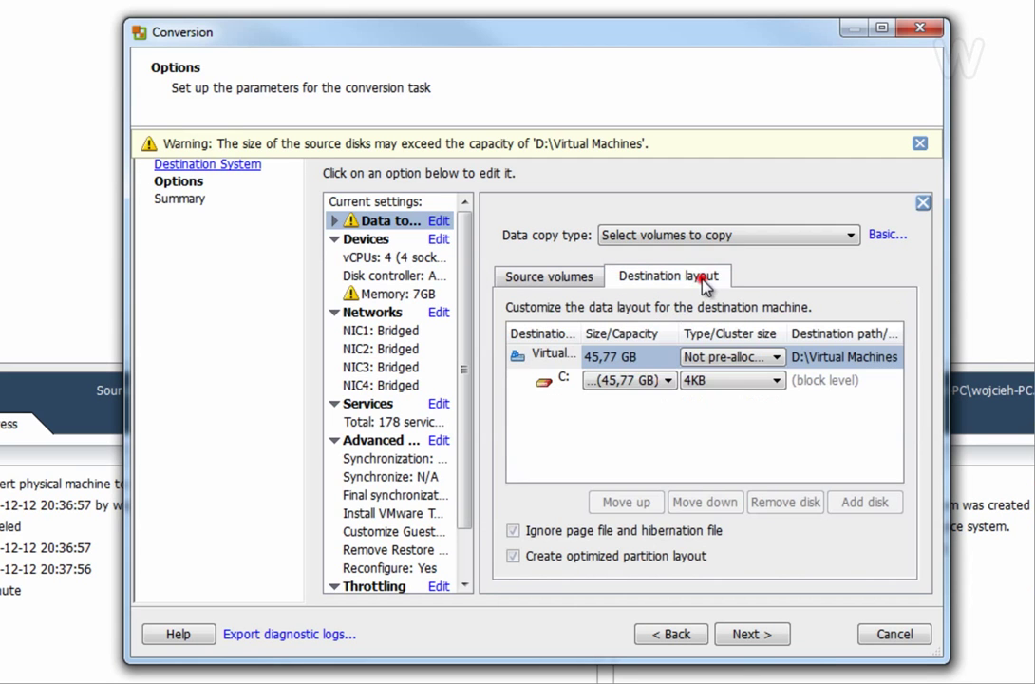
click(753, 358)
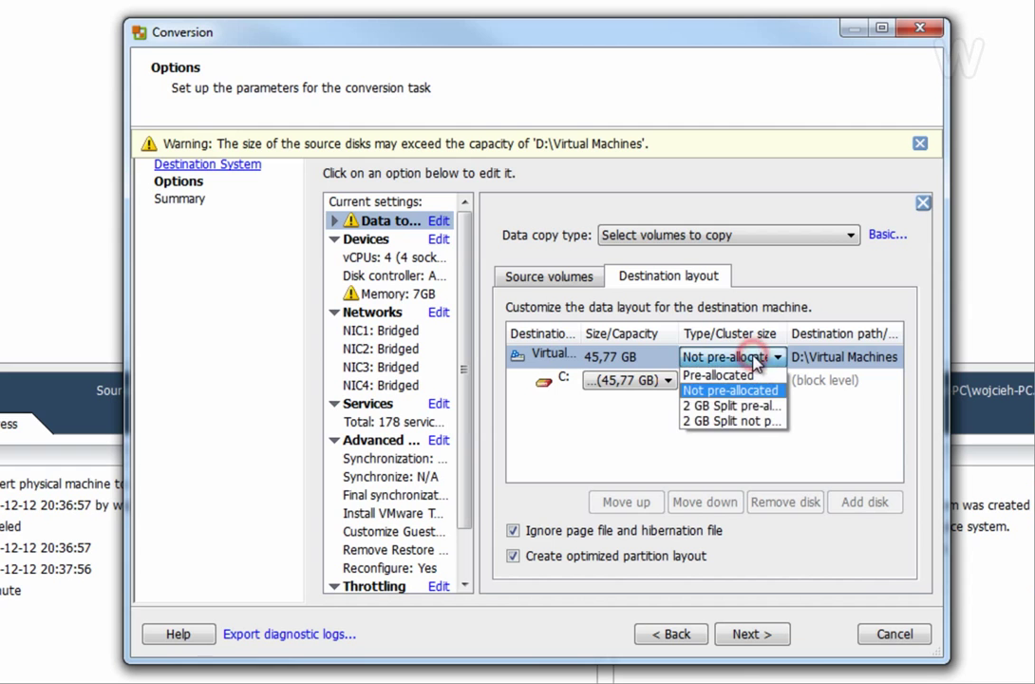
click(655, 410)
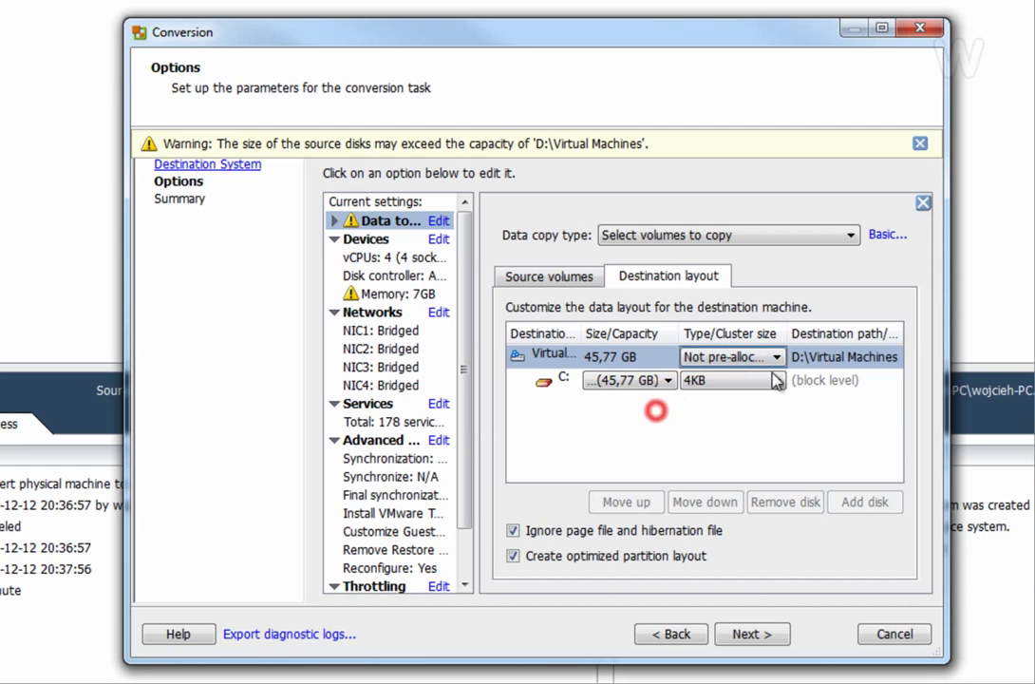
click(656, 382)
click(658, 382)
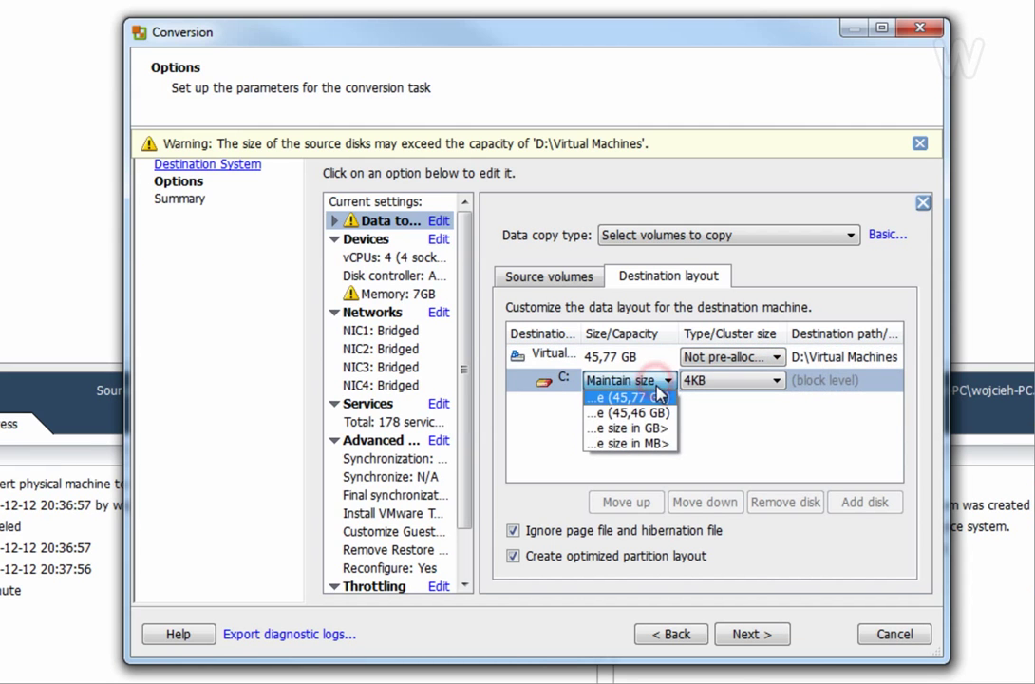
click(657, 442)
click(641, 340)
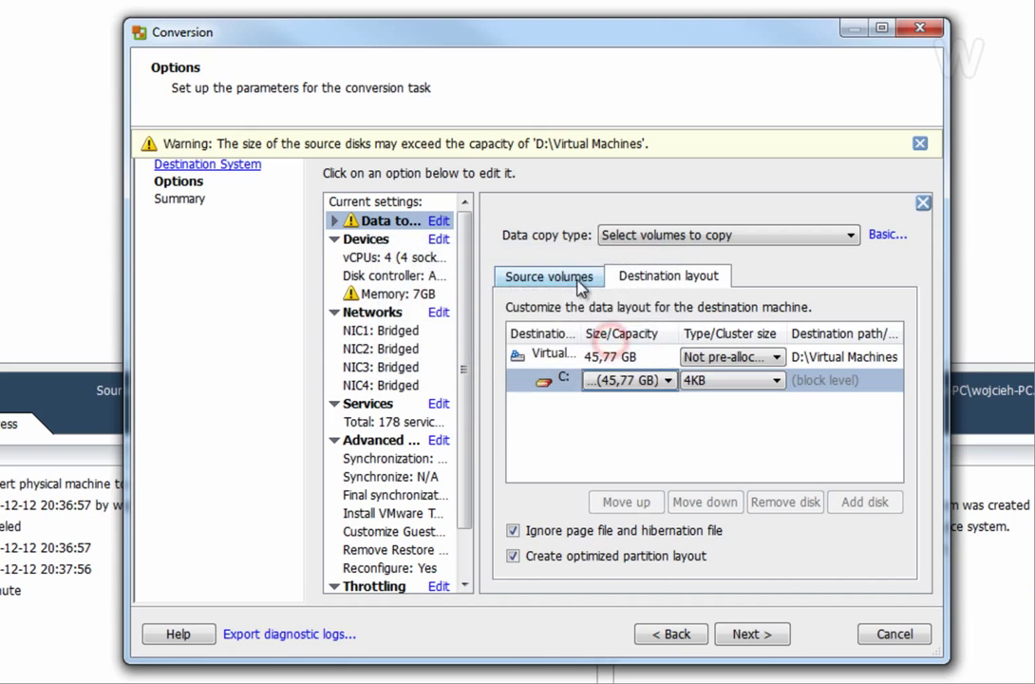
click(579, 277)
click(589, 387)
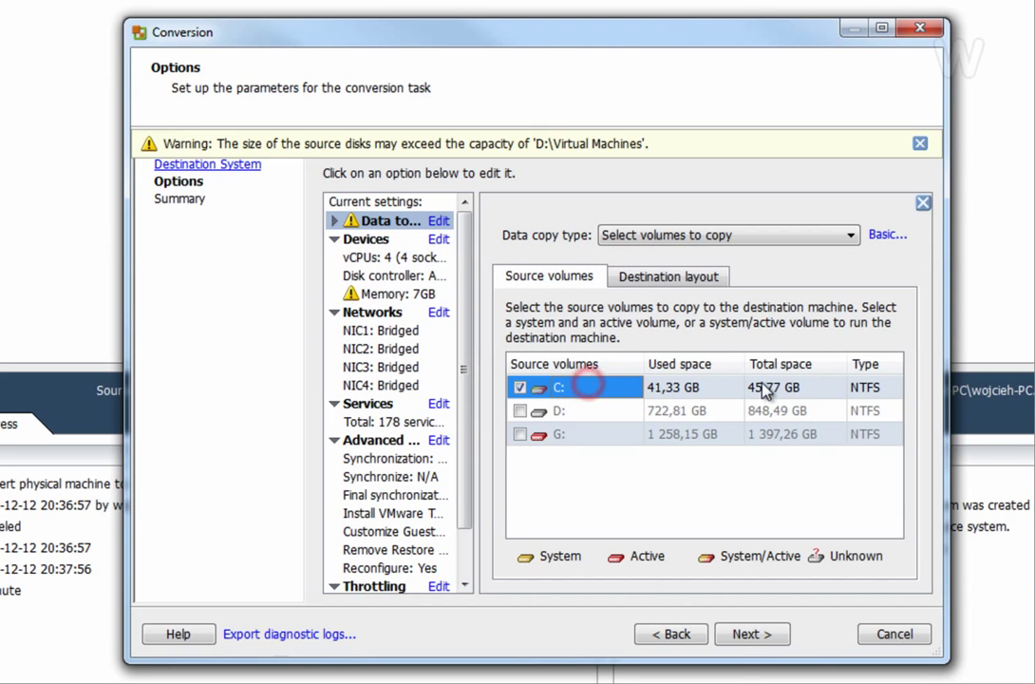
Set the virtual machine's allocated memory to 2 GB in the device settings and return from the summary to the options.
click(397, 256)
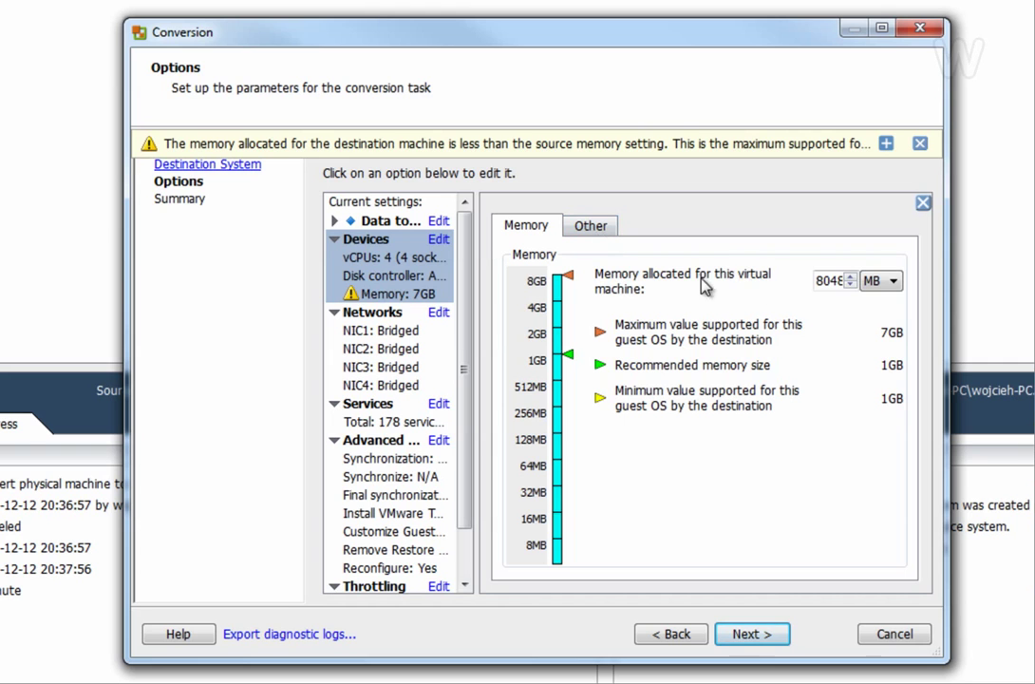
click(880, 277)
click(876, 313)
double_click(822, 281)
text(2)
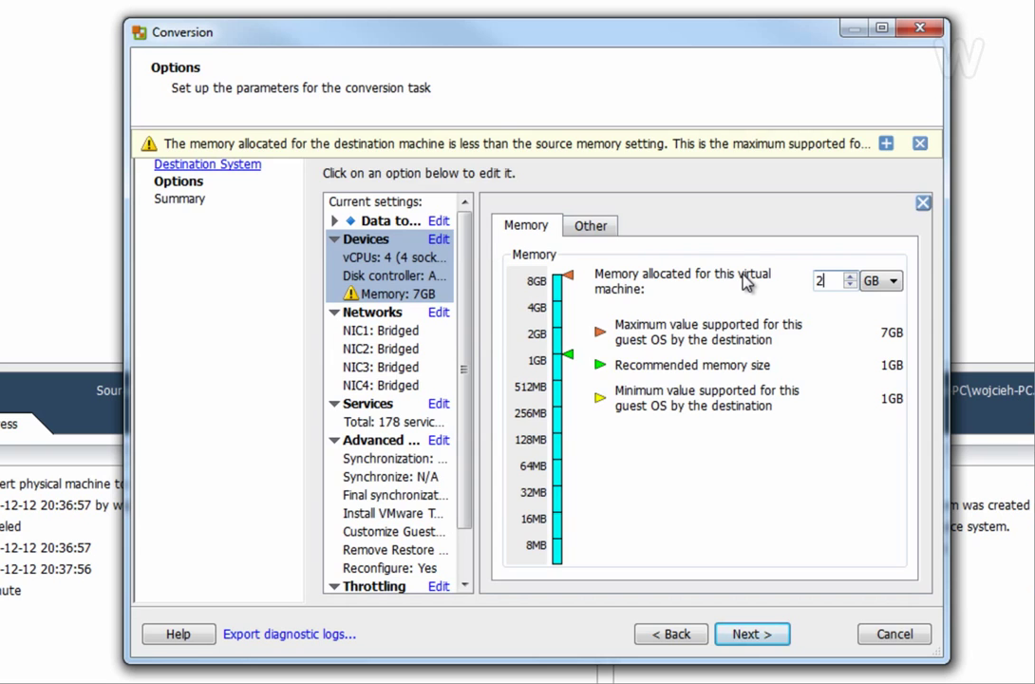
key(Return)
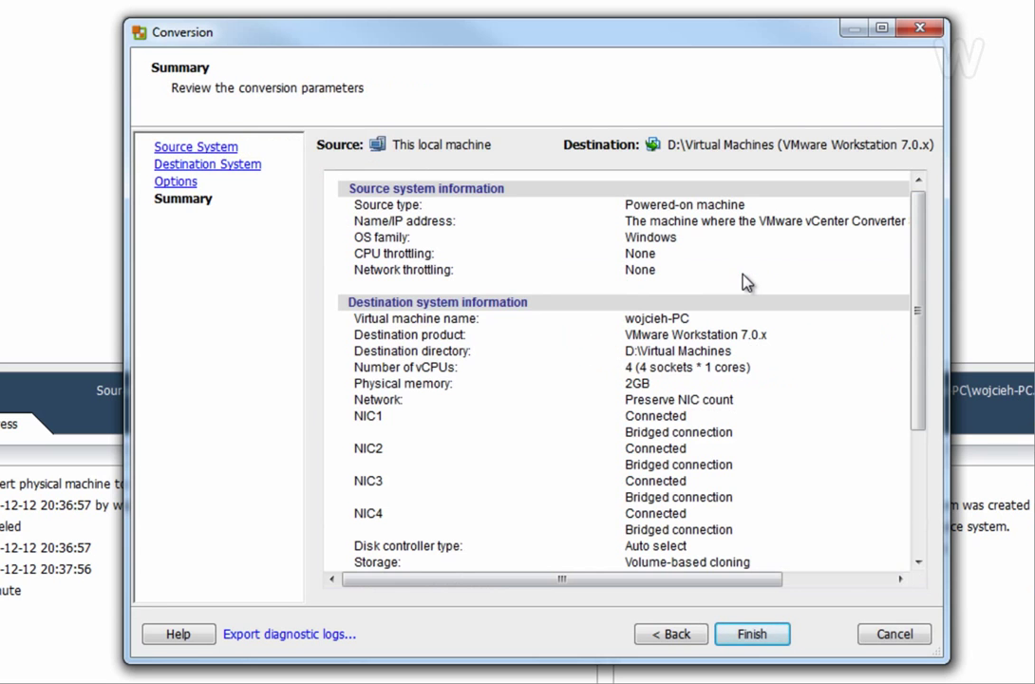
click(669, 632)
Review the virtual socket and disk controller choices in the other device settings.
click(613, 228)
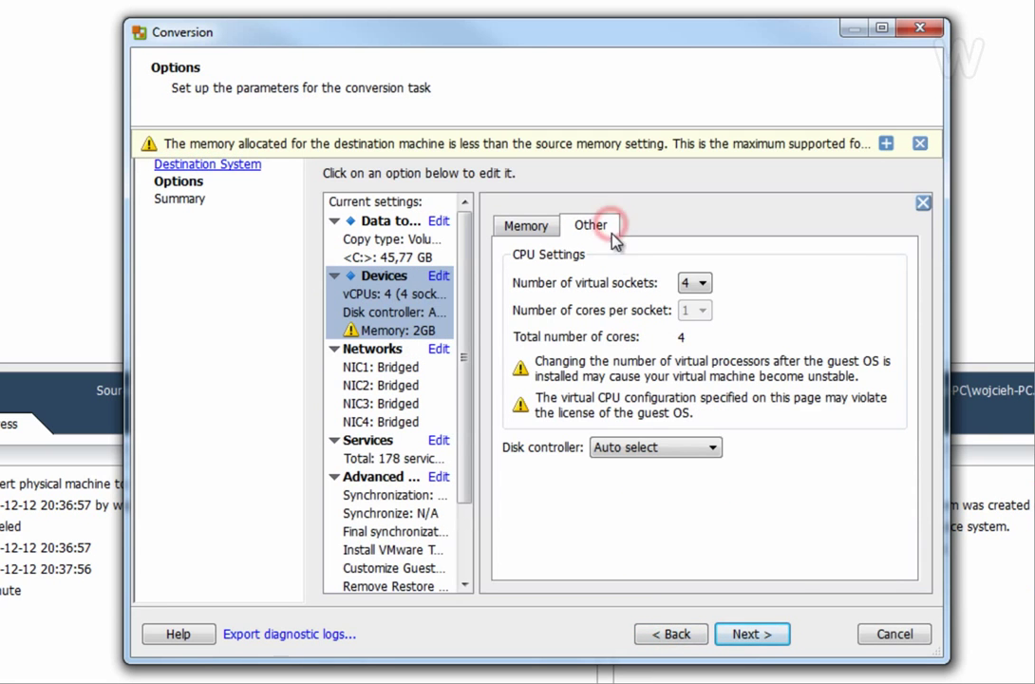
click(697, 282)
click(741, 284)
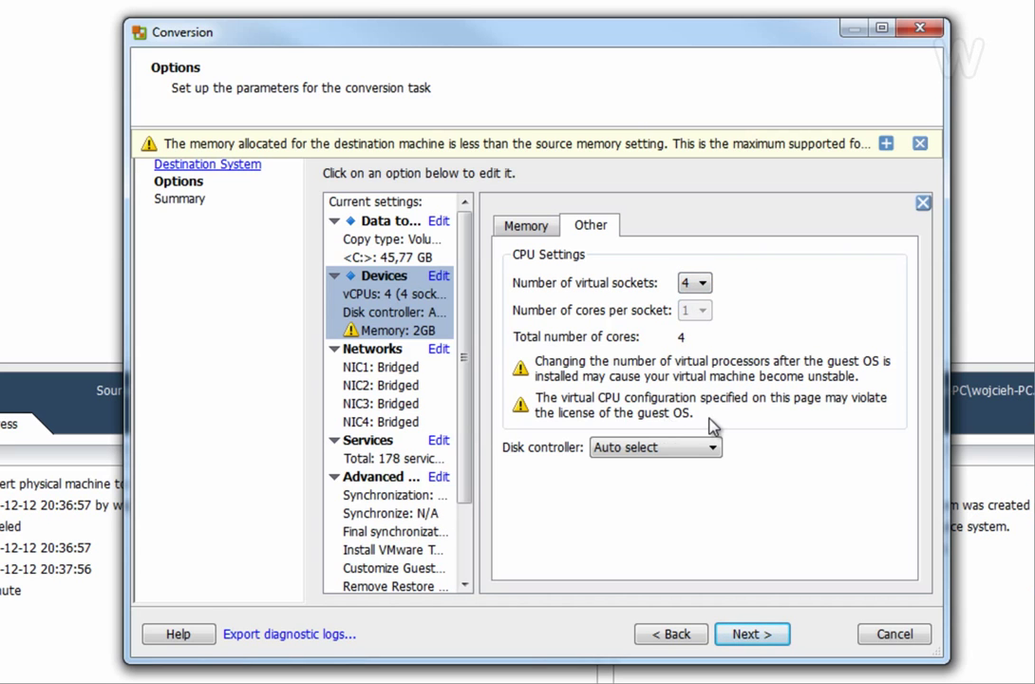
click(712, 447)
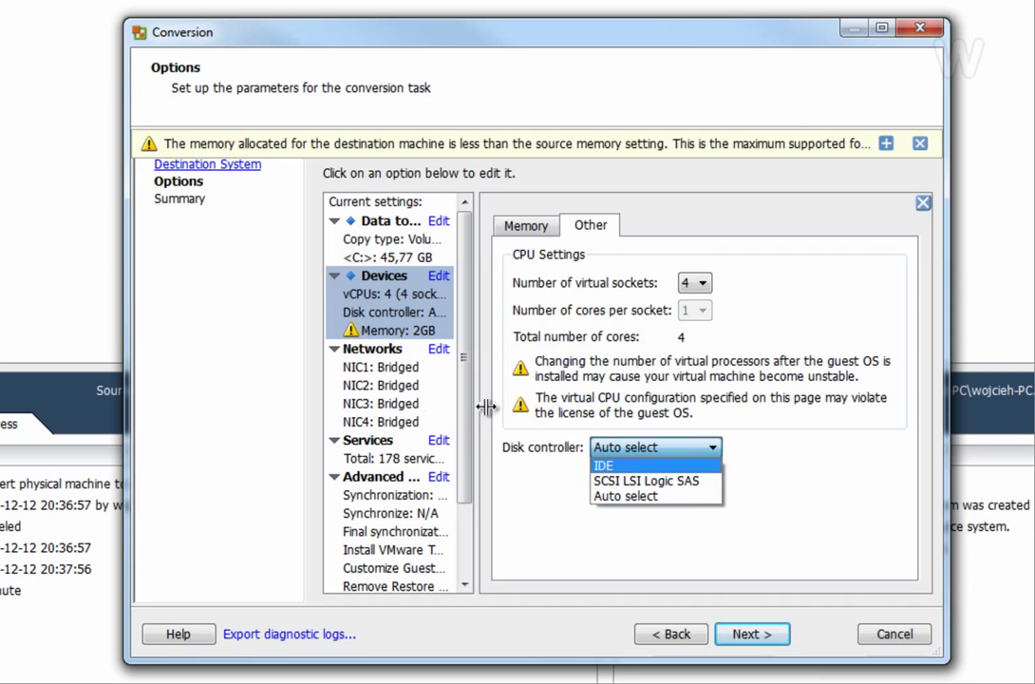
Reduce the network adapters to connect to 1 and set NIC1's connection type to NAT.
click(400, 384)
click(696, 226)
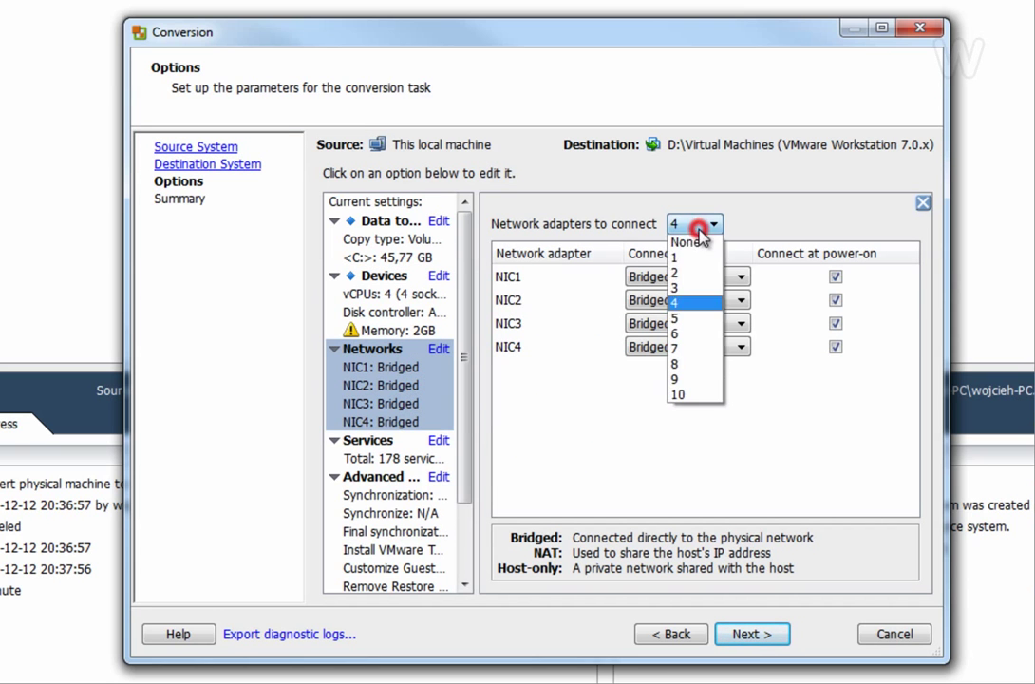
click(684, 258)
click(734, 277)
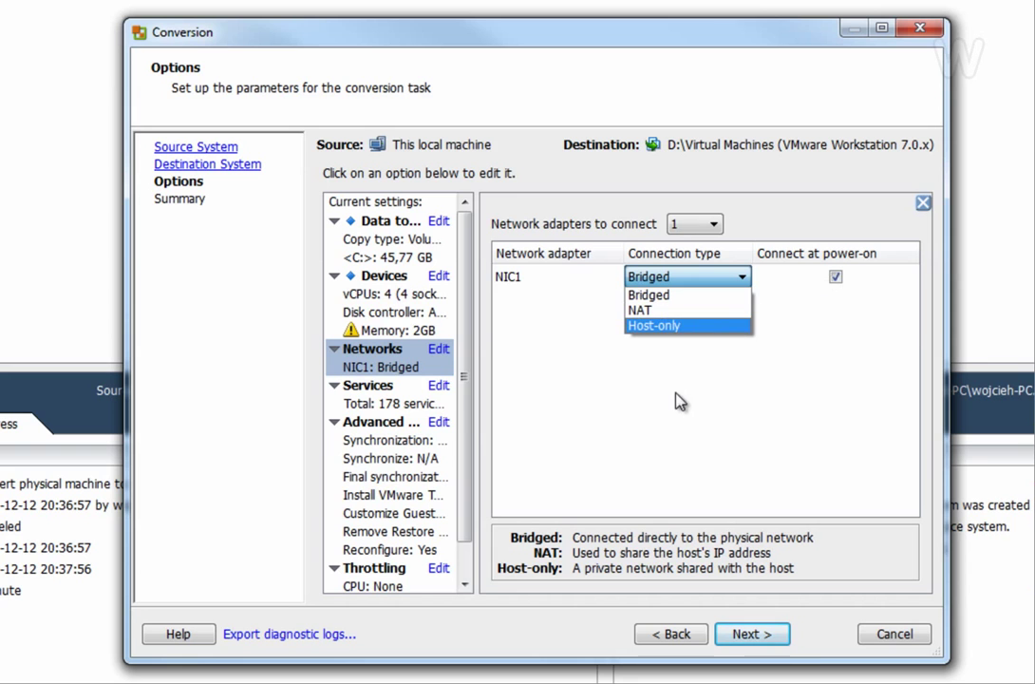
click(653, 311)
Look through the list of source services that can be stopped for the conversion.
click(403, 407)
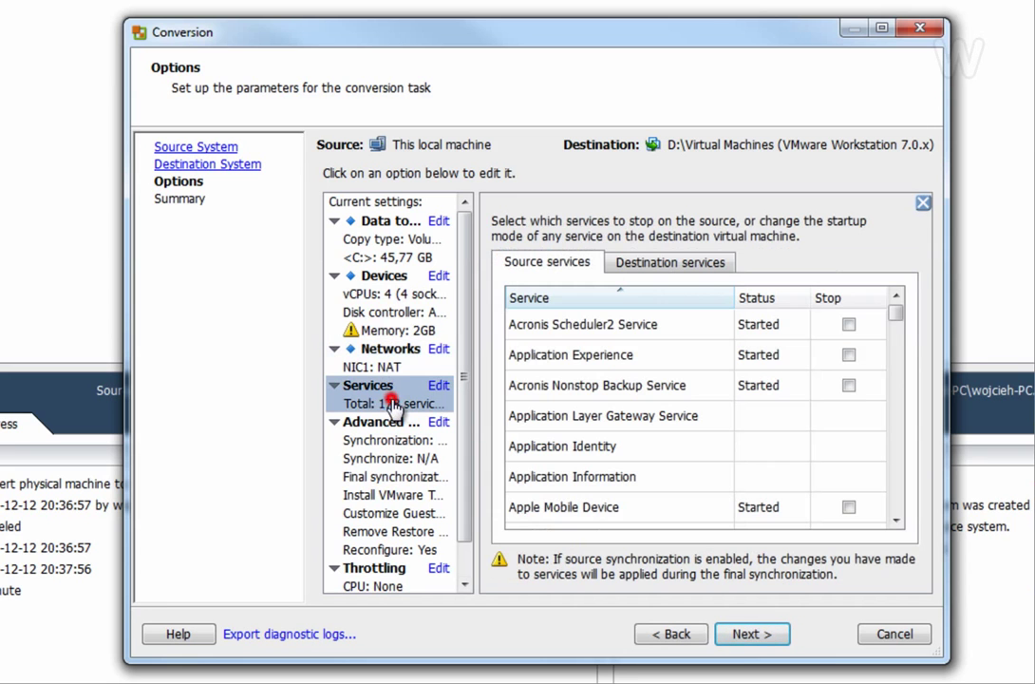
click(894, 319)
drag(896, 321, 895, 456)
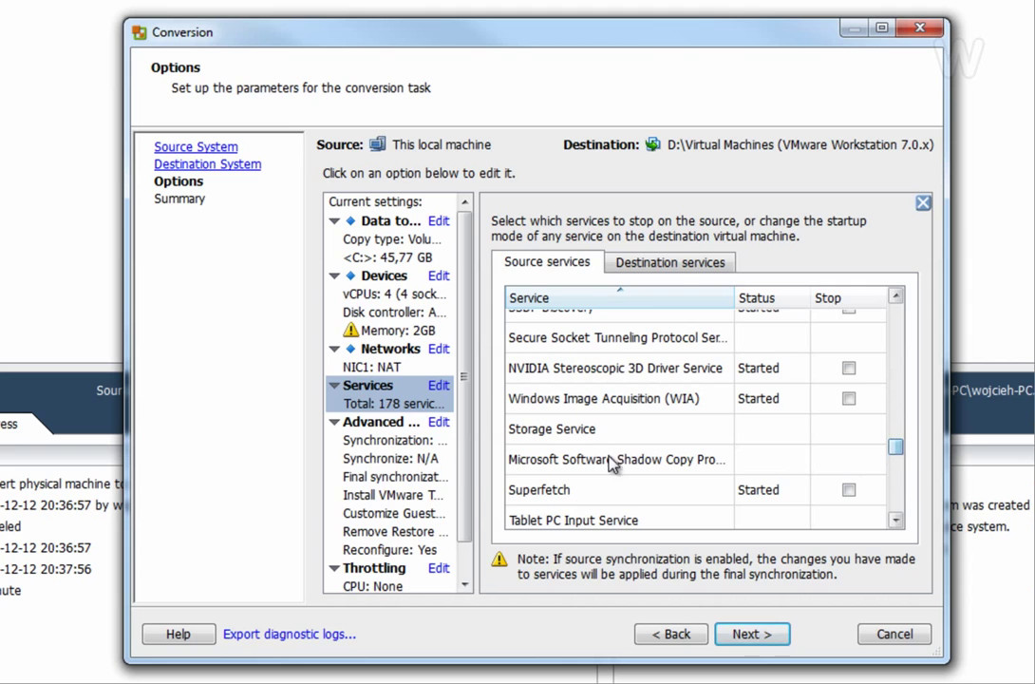
Enable installing VMware Tools on the destination virtual machine in the post-conversion processing options.
click(337, 454)
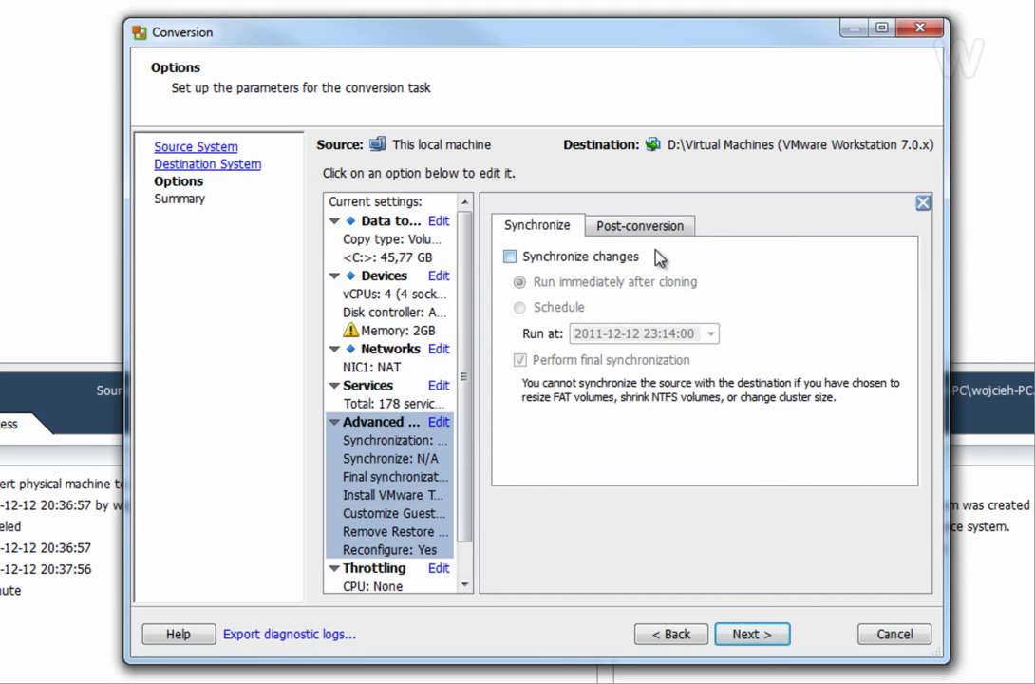
click(634, 228)
click(615, 278)
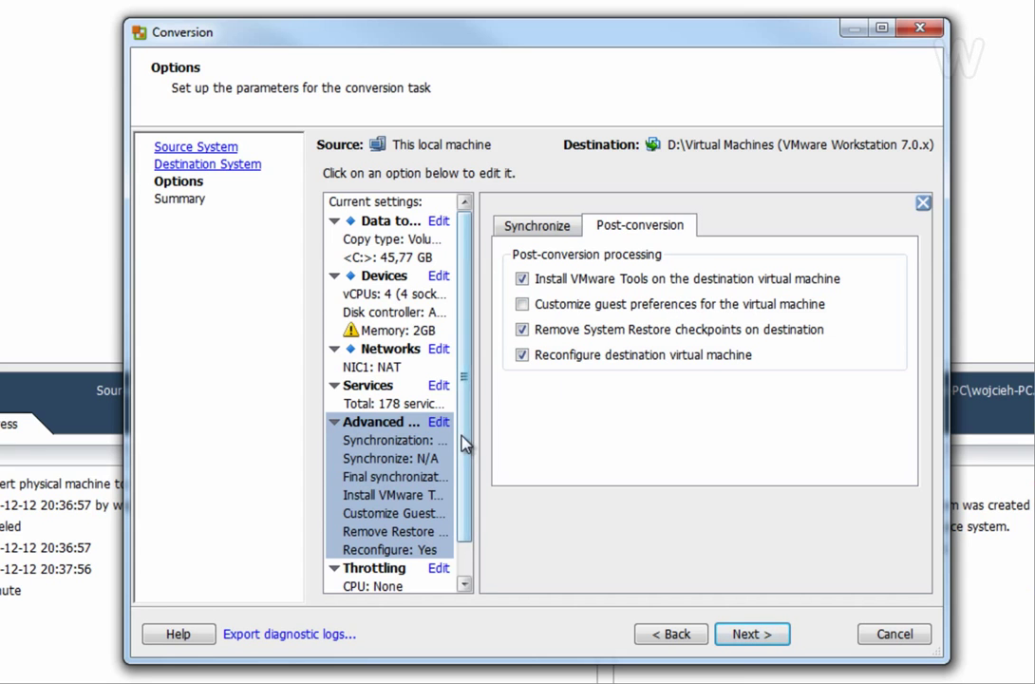
scroll(462, 434, down, 1)
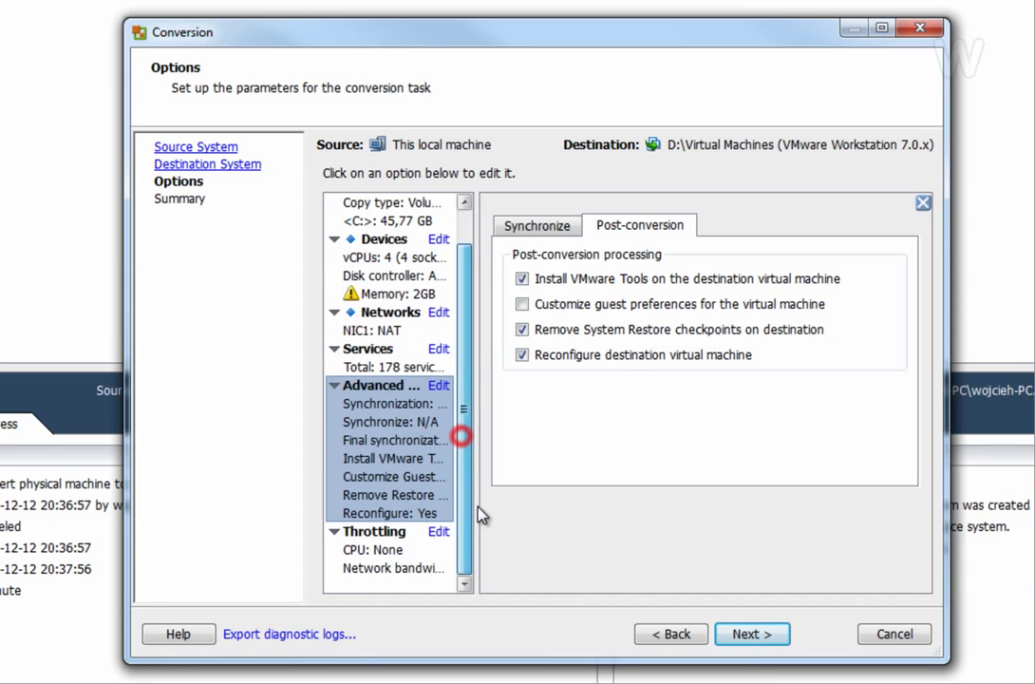
Accept the conversion options and summary, start converting the local machine, and select the new task to view its progress.
click(783, 633)
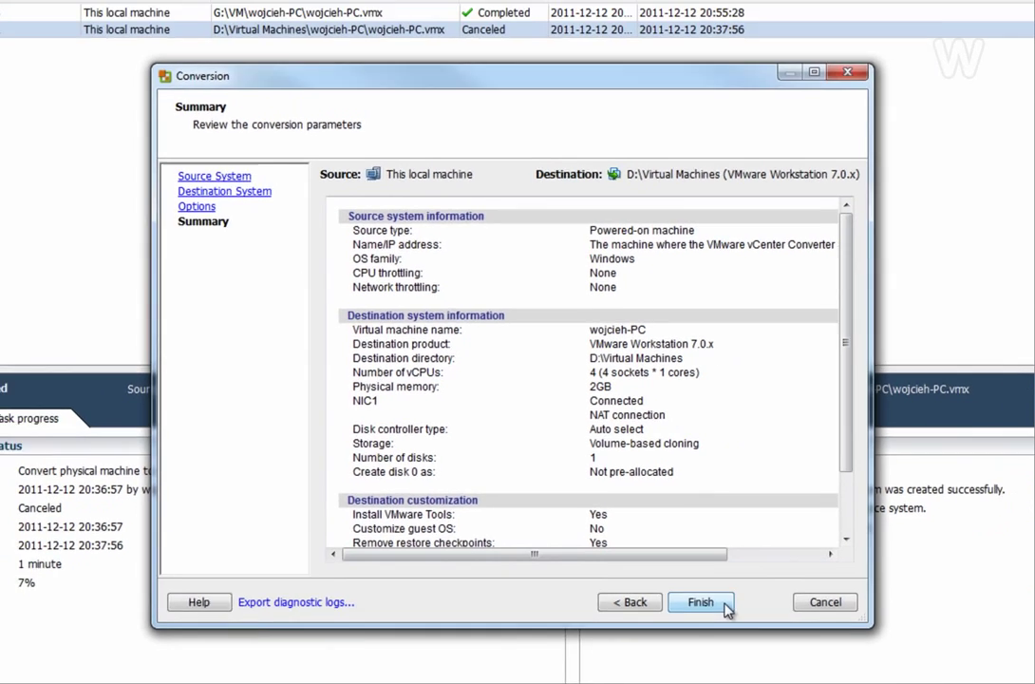
click(778, 638)
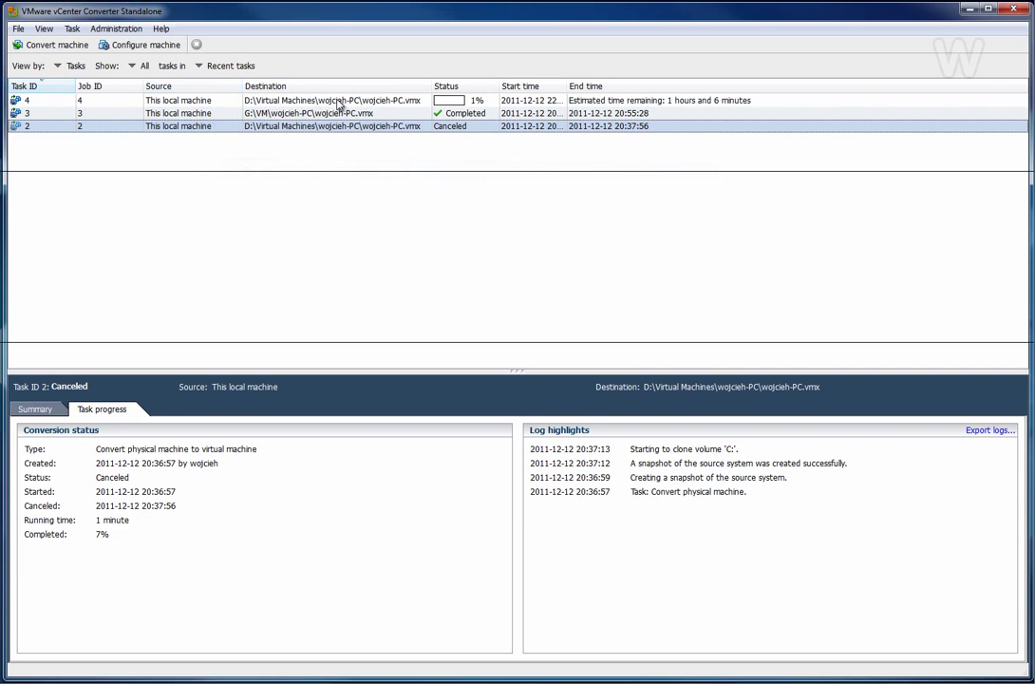
click(337, 101)
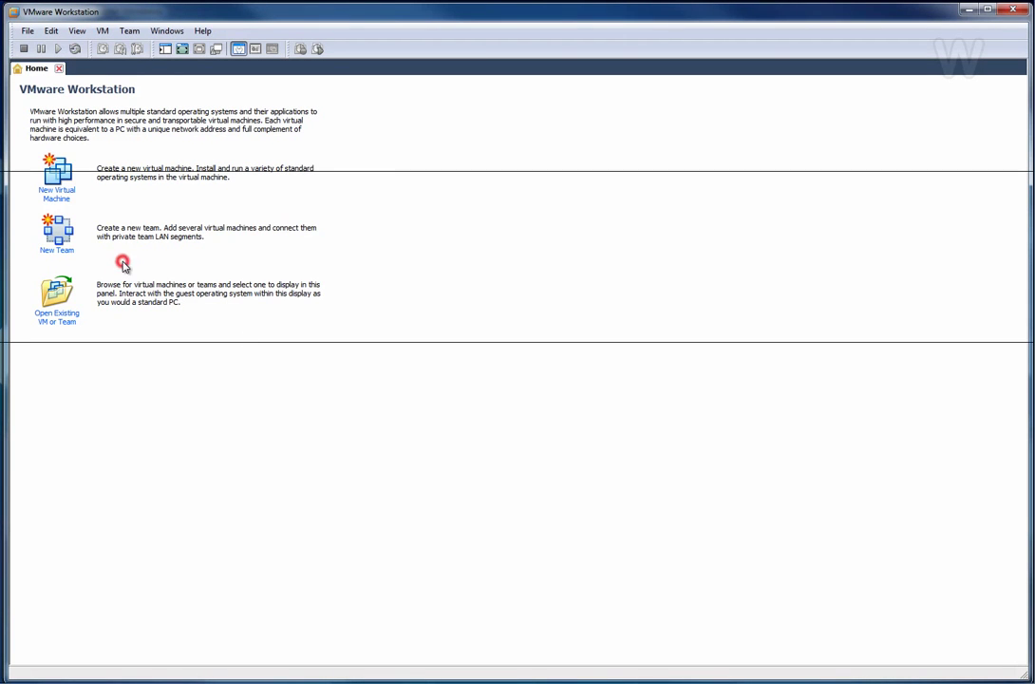
Switch to VMware Workstation and open the converted virtual machine's .vmx file from its folder in D:\Virtual Machines.
click(56, 316)
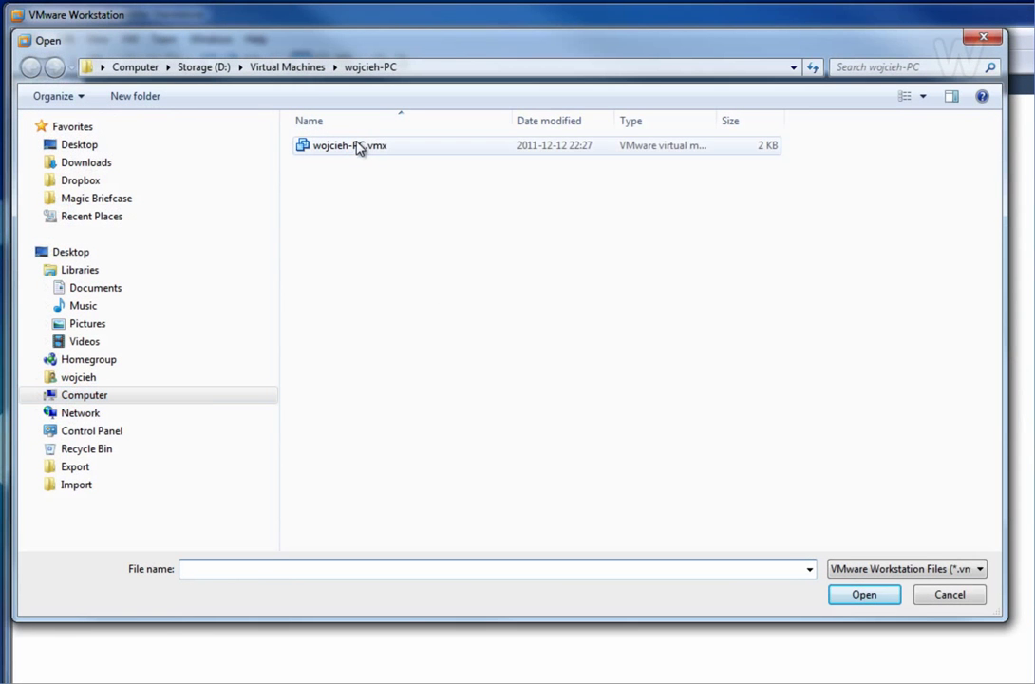
click(358, 147)
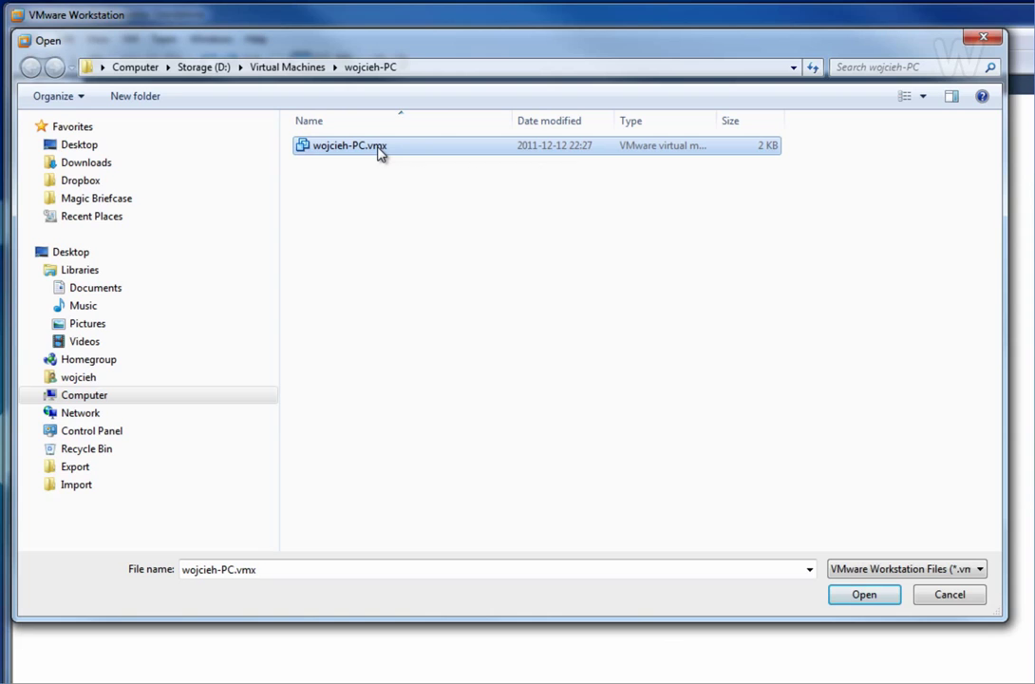
double_click(378, 150)
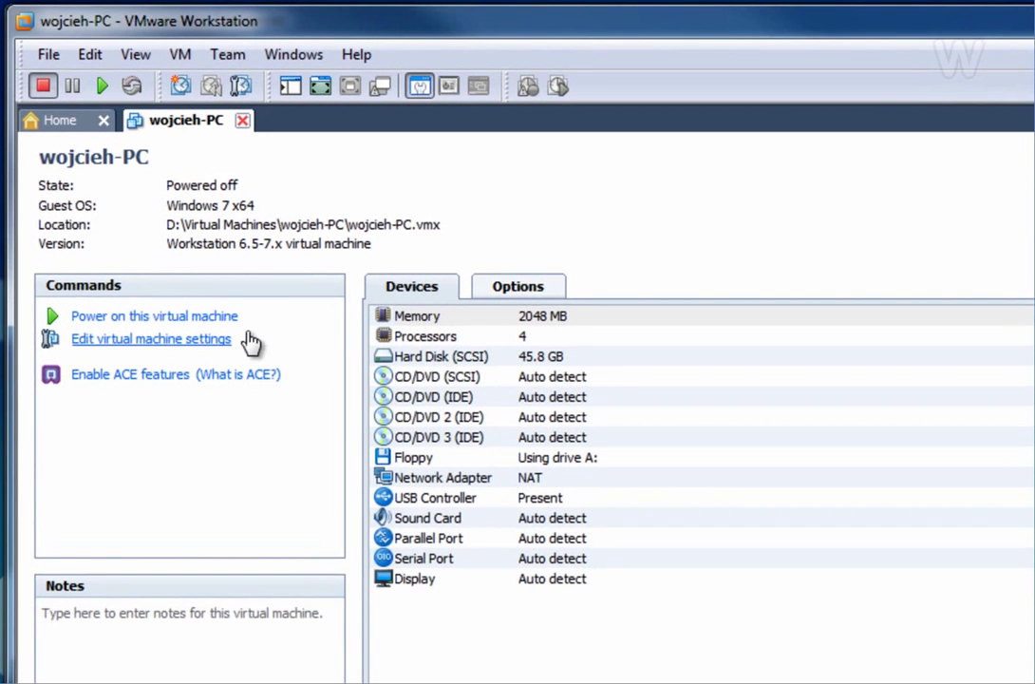
Power on the converted virtual machine and minimize all other windows so only its window remains on the desktop.
click(204, 323)
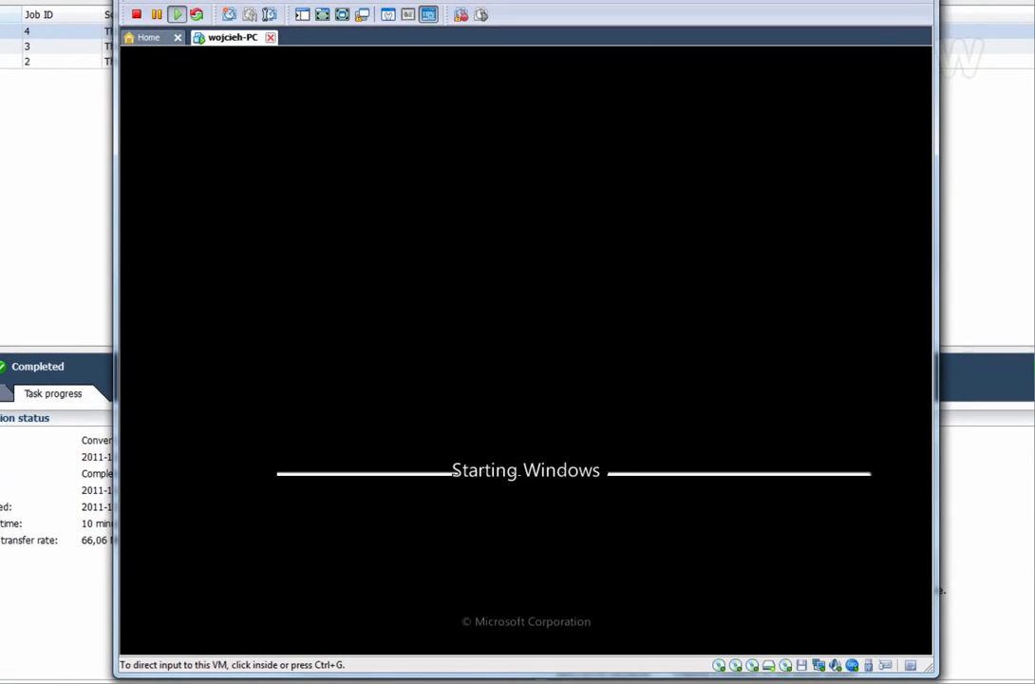
key(super+Home)
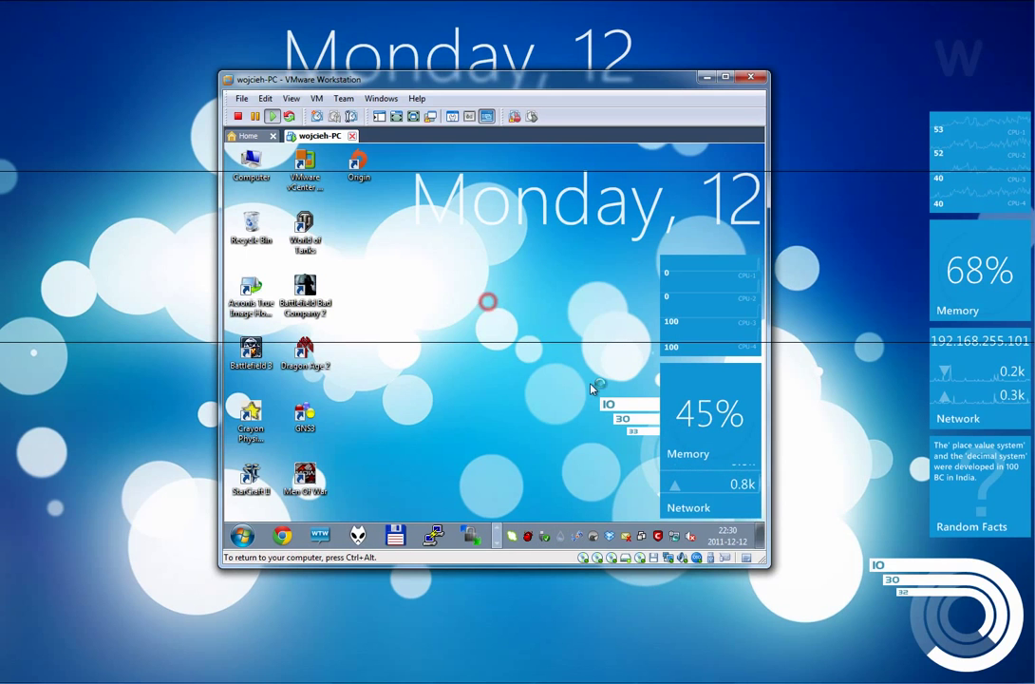
mouse_move(704, 317)
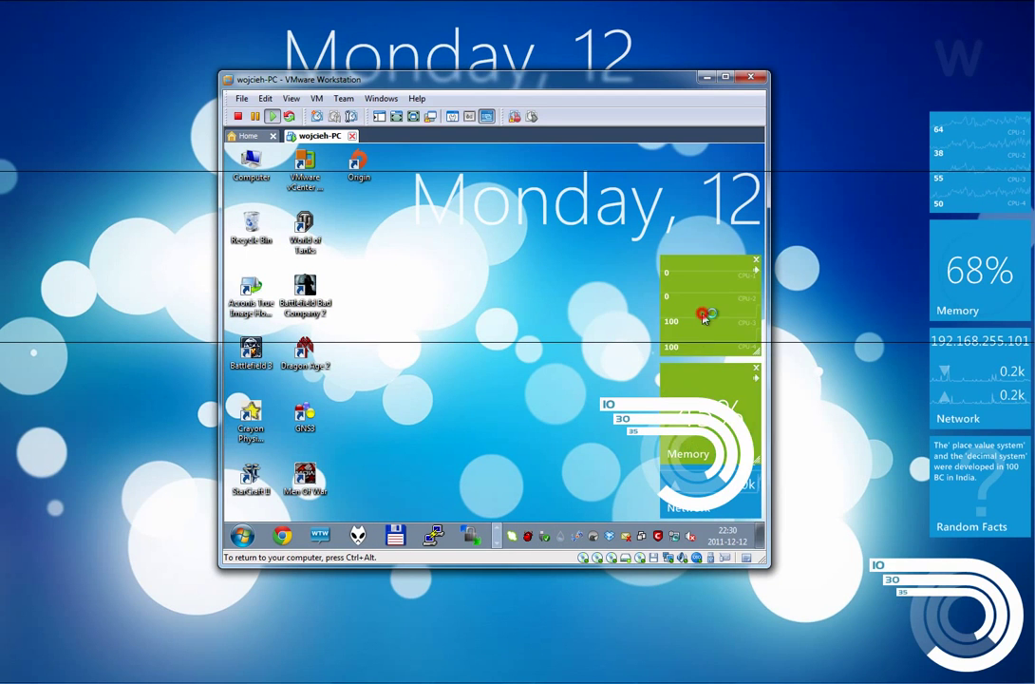